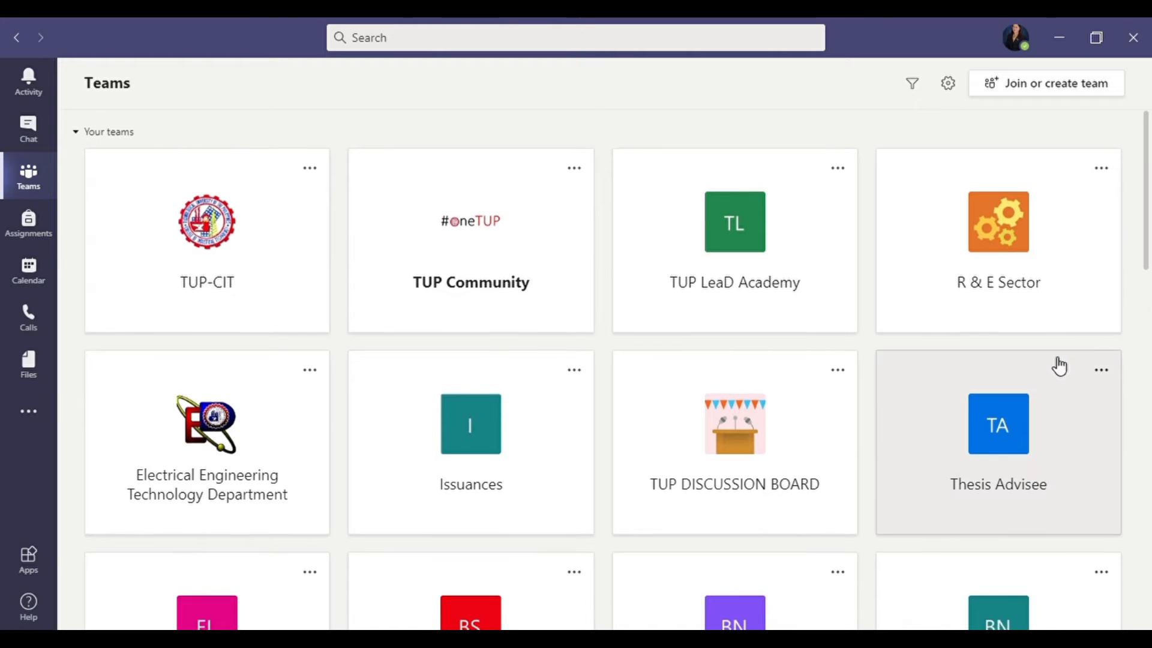
# Look through the whole list of existing teams.
pyautogui.scroll(-3, 1054, 365)
pyautogui.scroll(-3, 1073, 402)
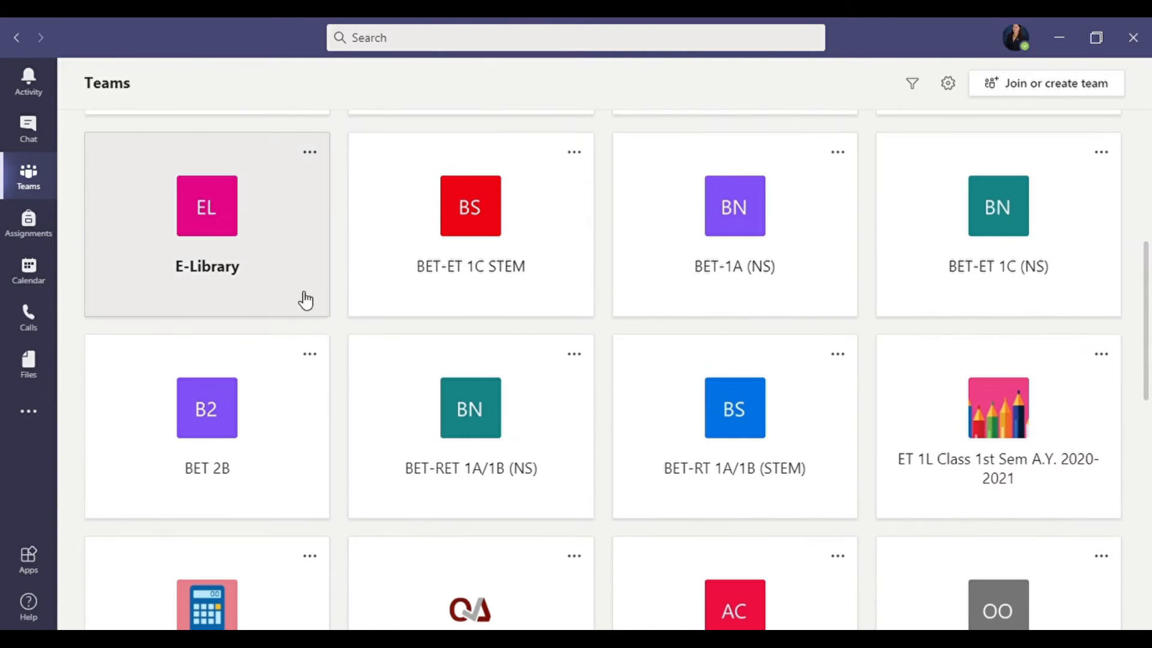
pyautogui.scroll(-3, 470, 478)
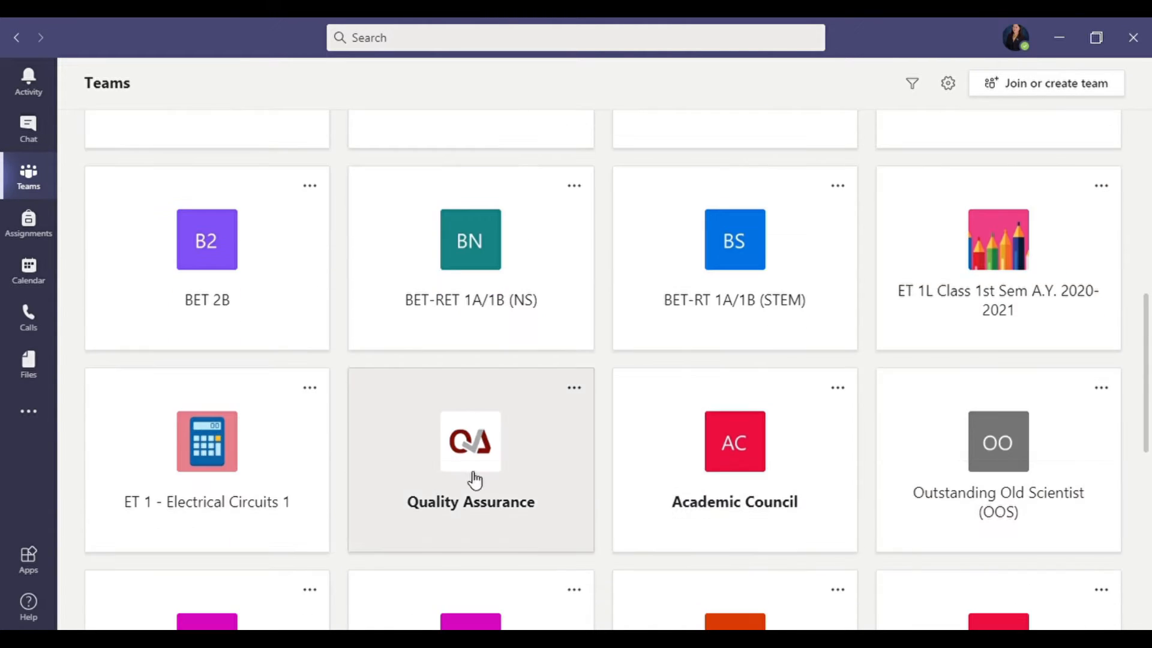
pyautogui.scroll(-3, 278, 483)
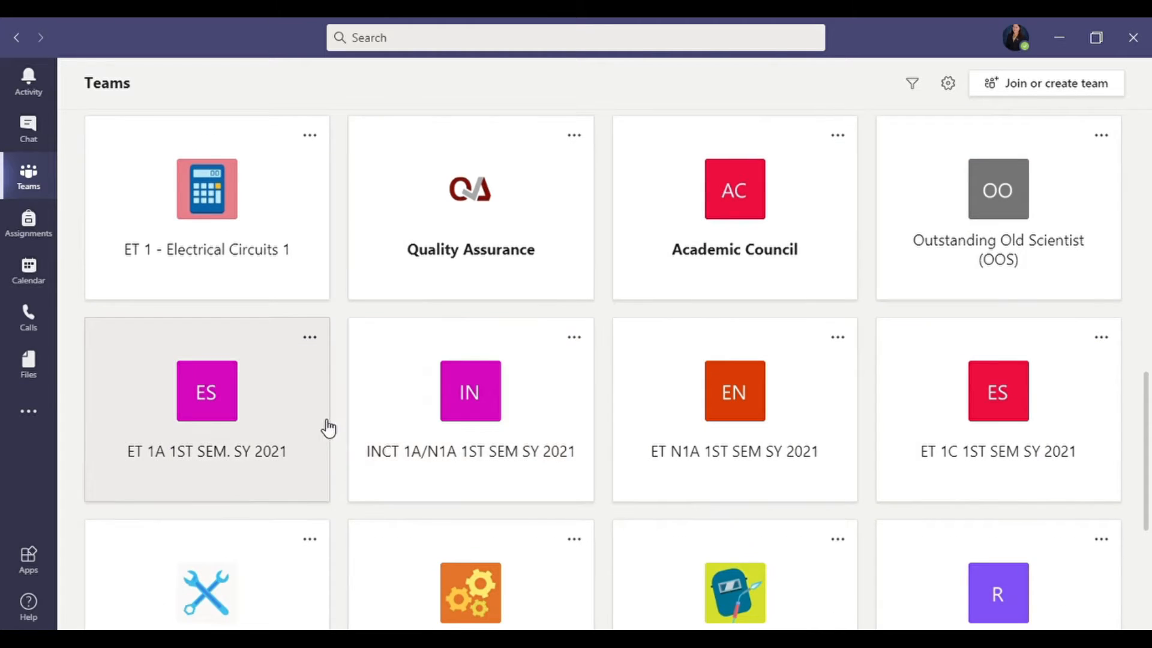
pyautogui.scroll(-3, 348, 456)
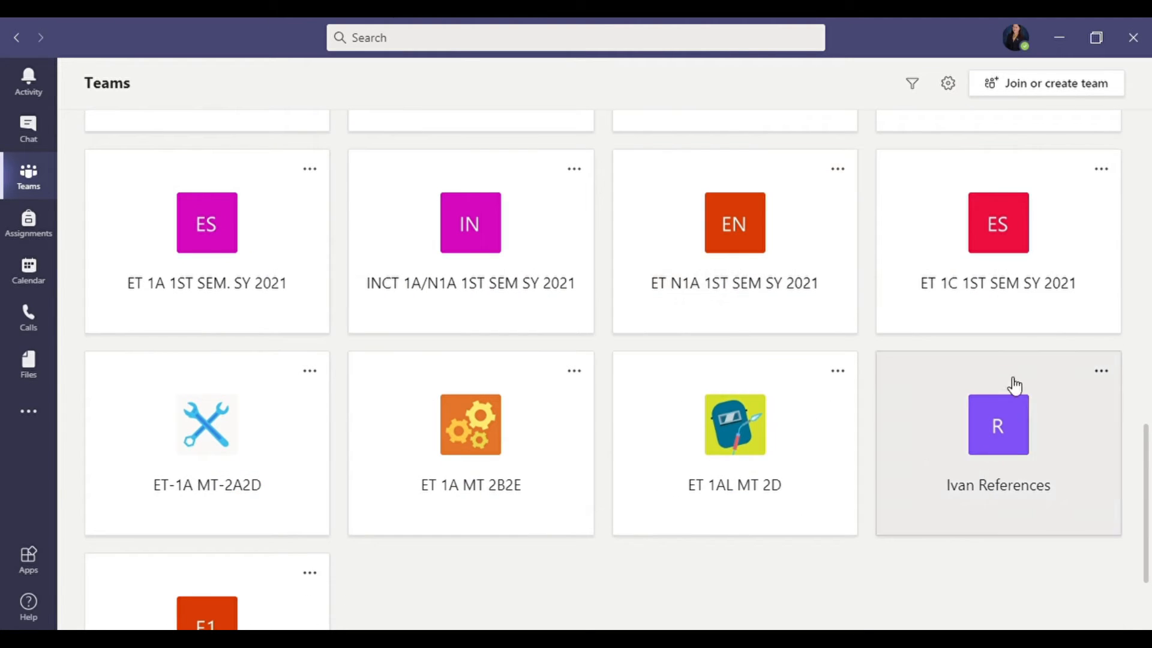
pyautogui.scroll(-2, 228, 436)
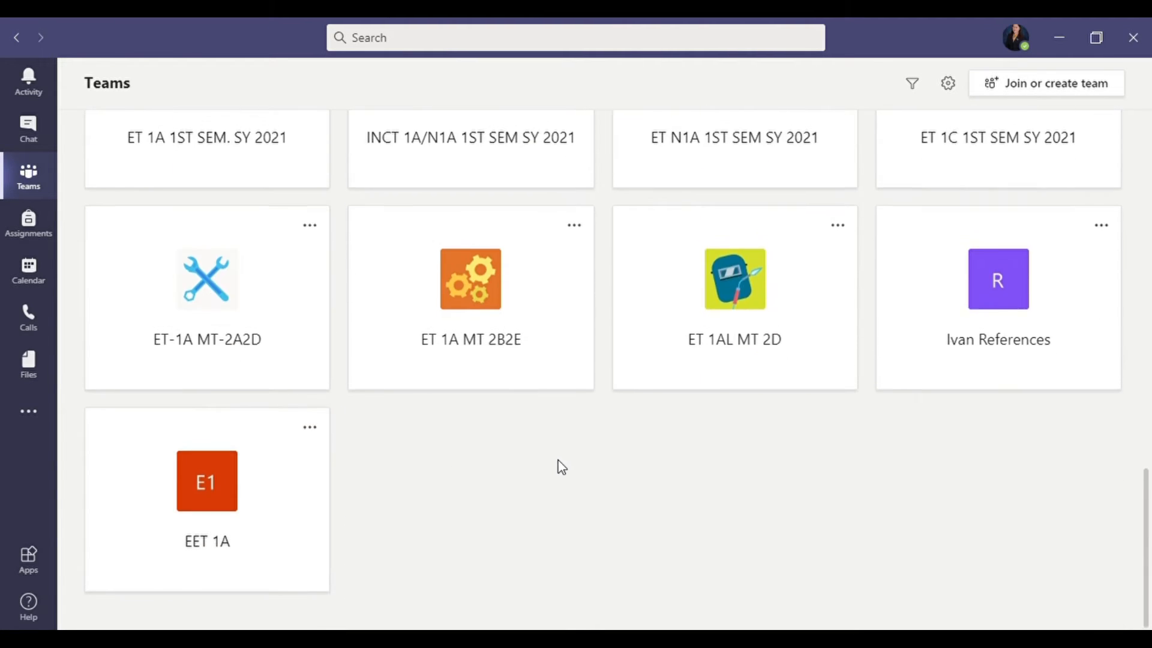
pyautogui.scroll(6, 560, 466)
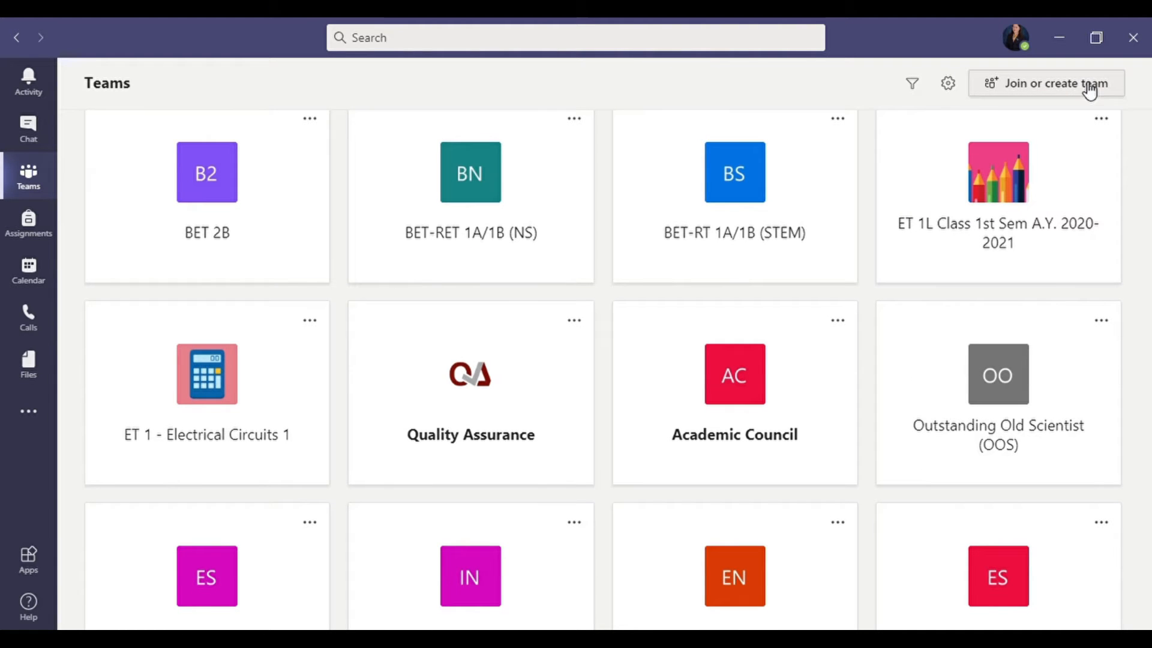
# Create a Class team named "EET 1A" with the description "MT 8:00 - 11:00 AM".
pyautogui.click(1049, 84)
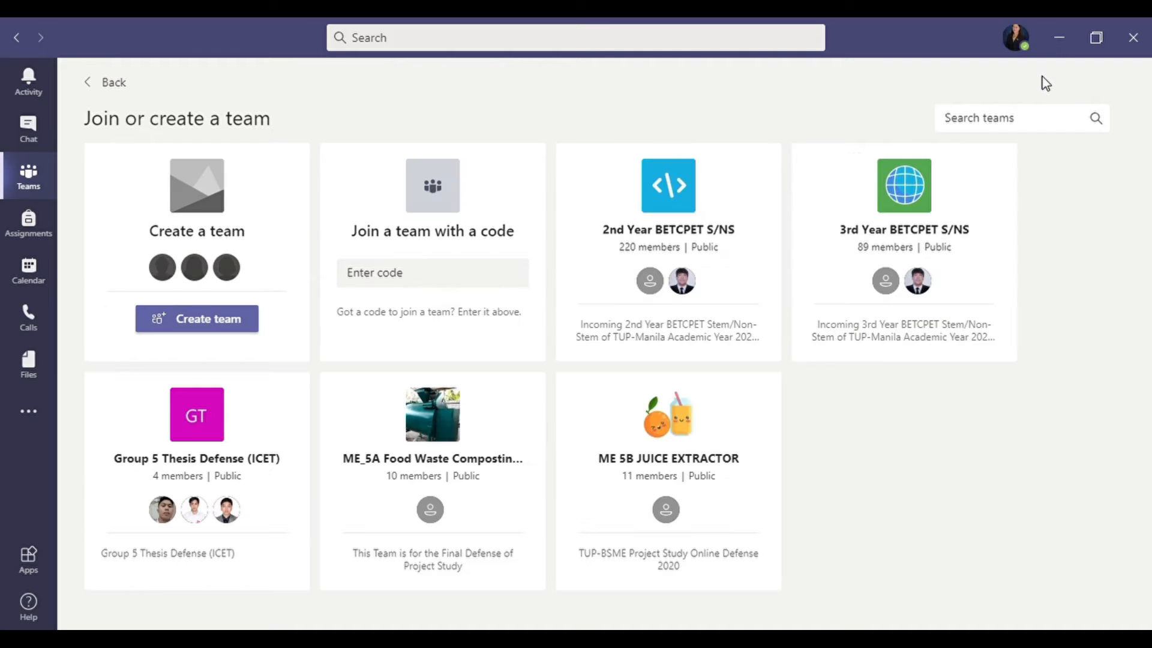
pyautogui.click(186, 323)
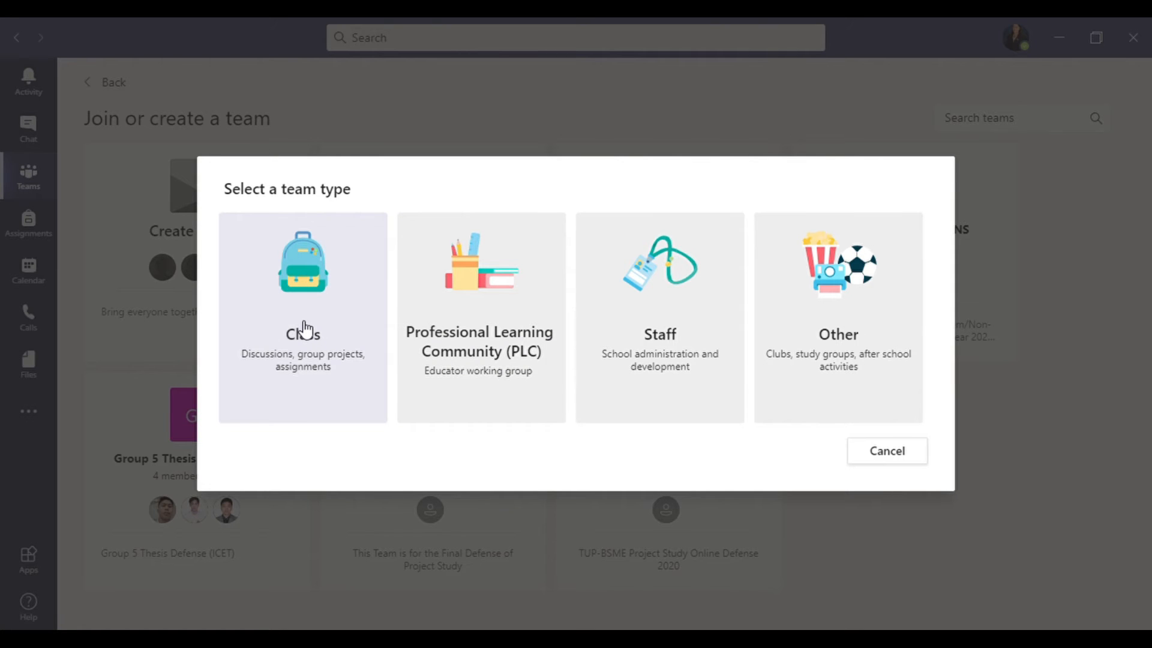
pyautogui.click(302, 329)
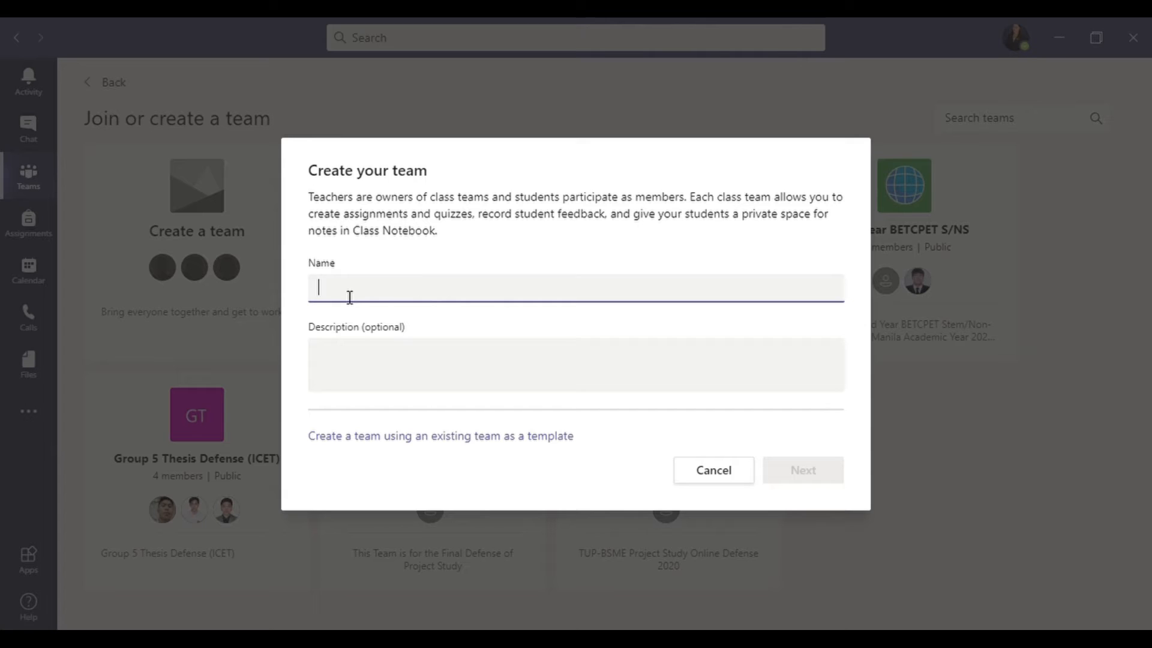
pyautogui.write('EET 1A')
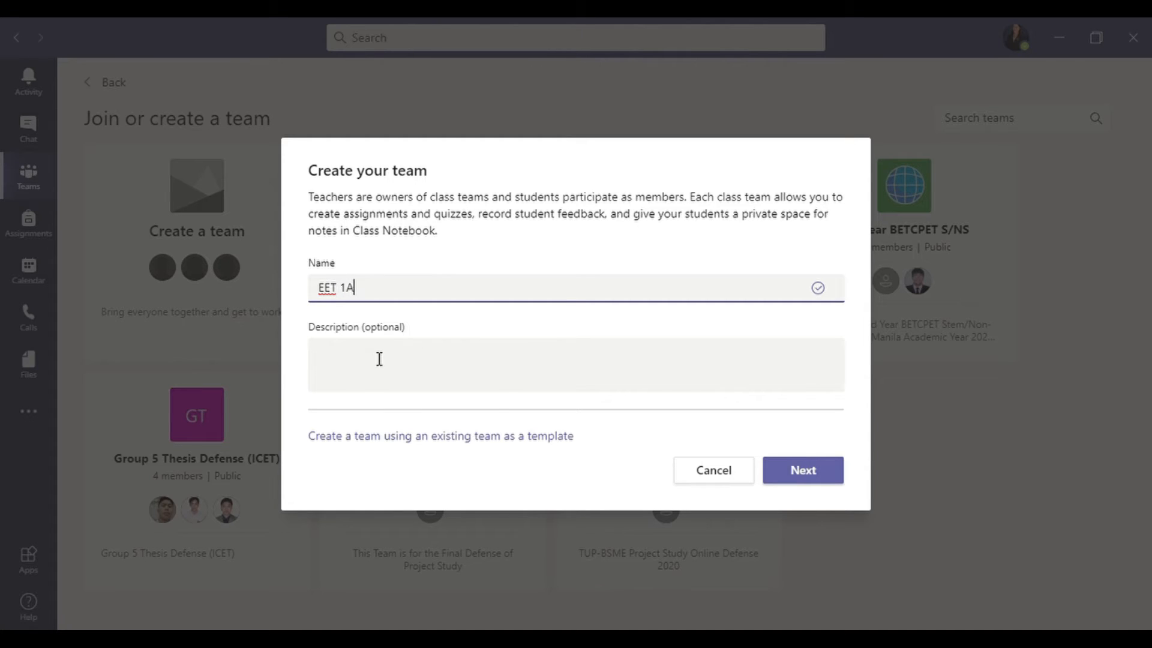
pyautogui.click(344, 359)
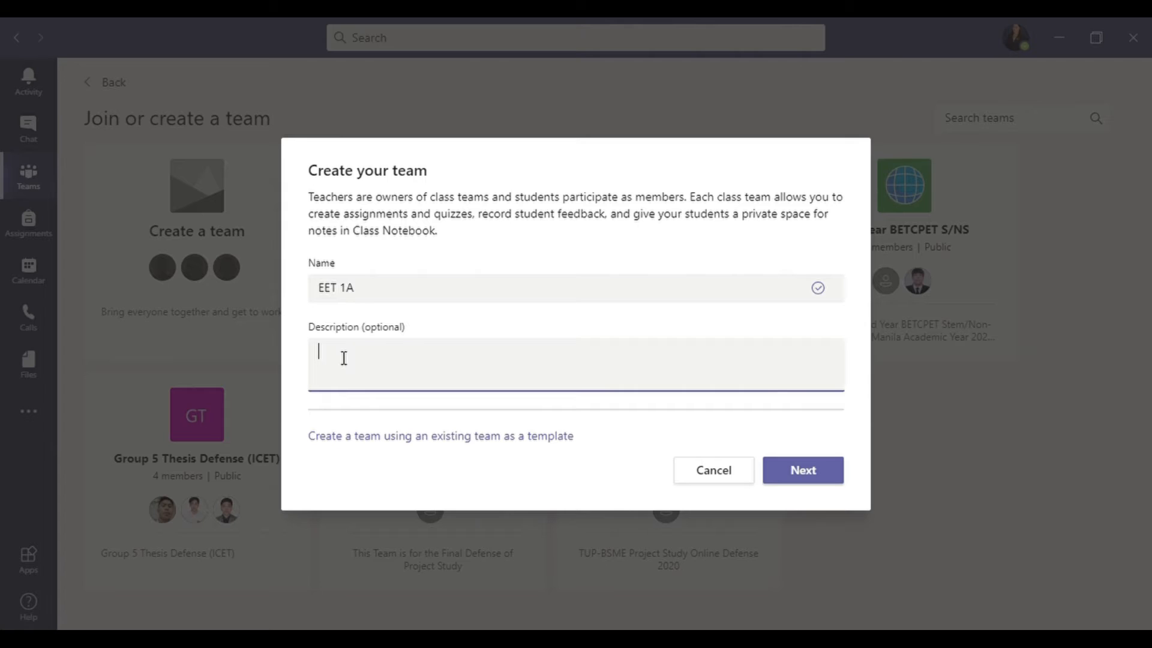
pyautogui.write('MT 8:00 - 11:00 AM')
pyautogui.click(804, 470)
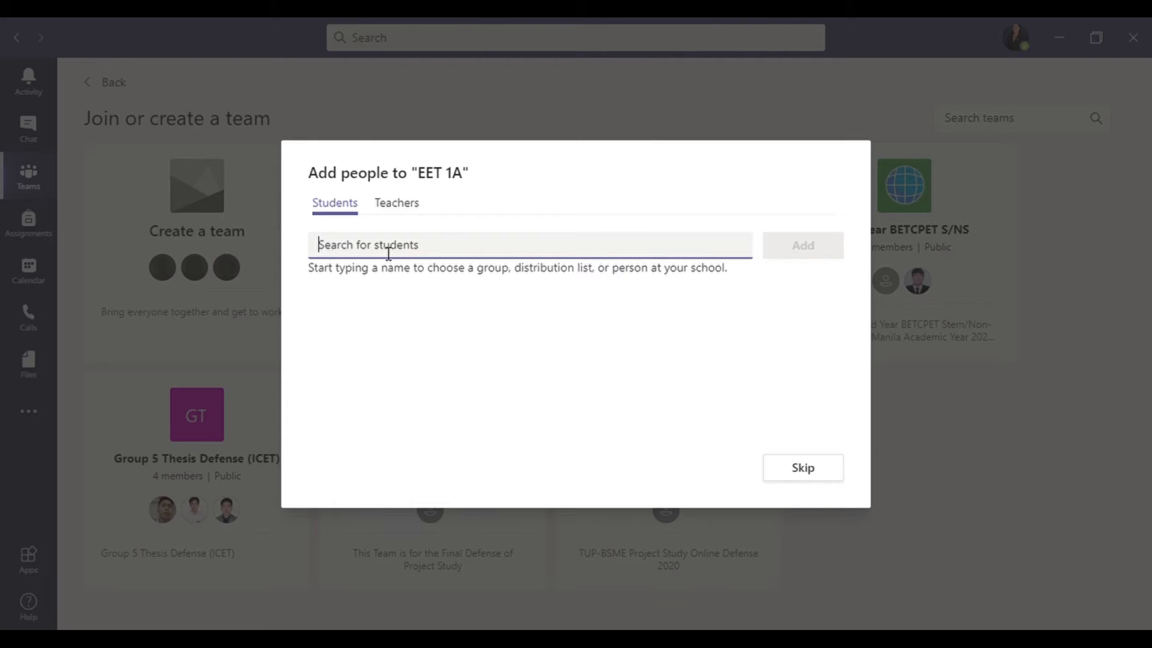
# Search for a student by first name, add that student to the EET 1A team and finish adding people.
pyautogui.write('jenn')
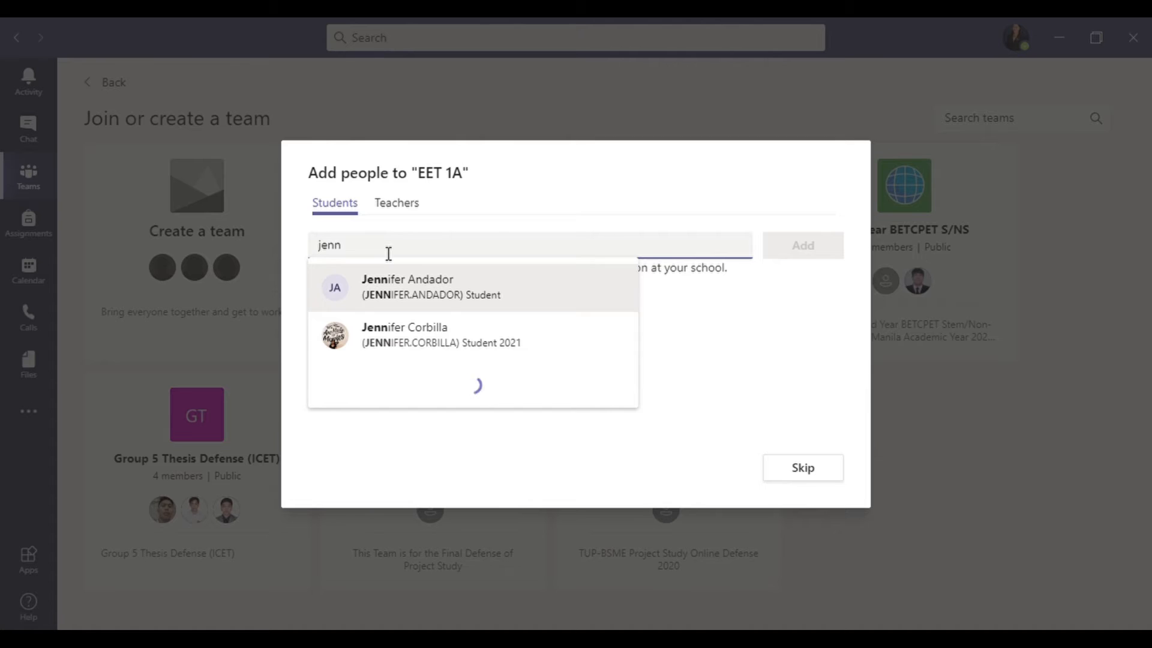
pyautogui.click(389, 286)
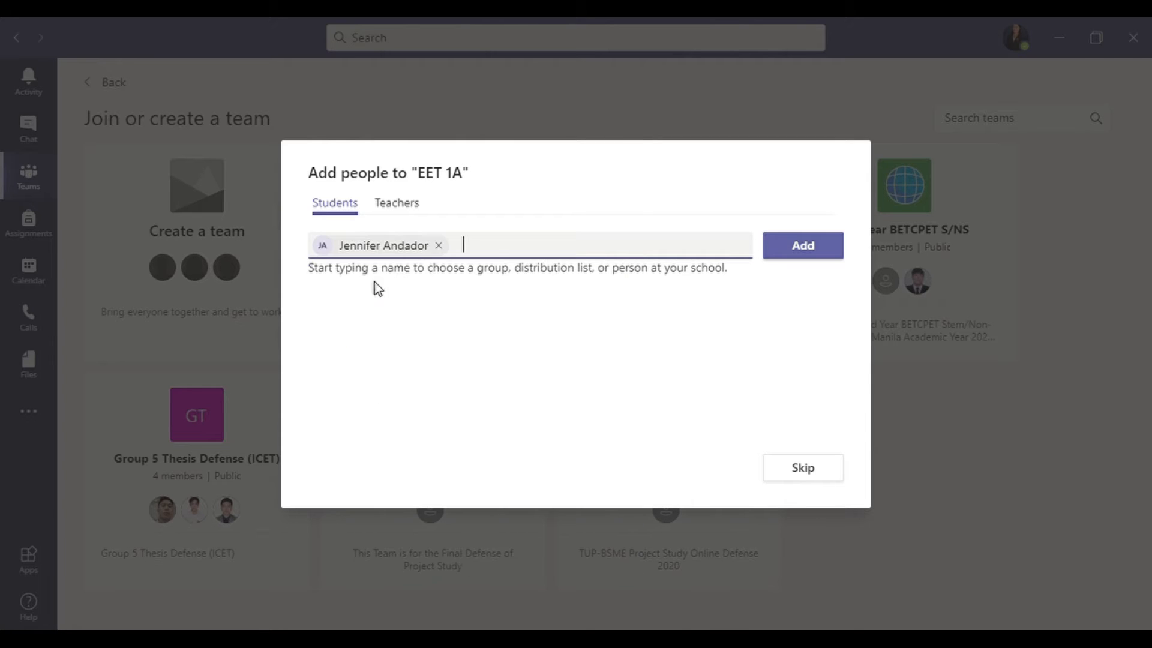
pyautogui.click(790, 261)
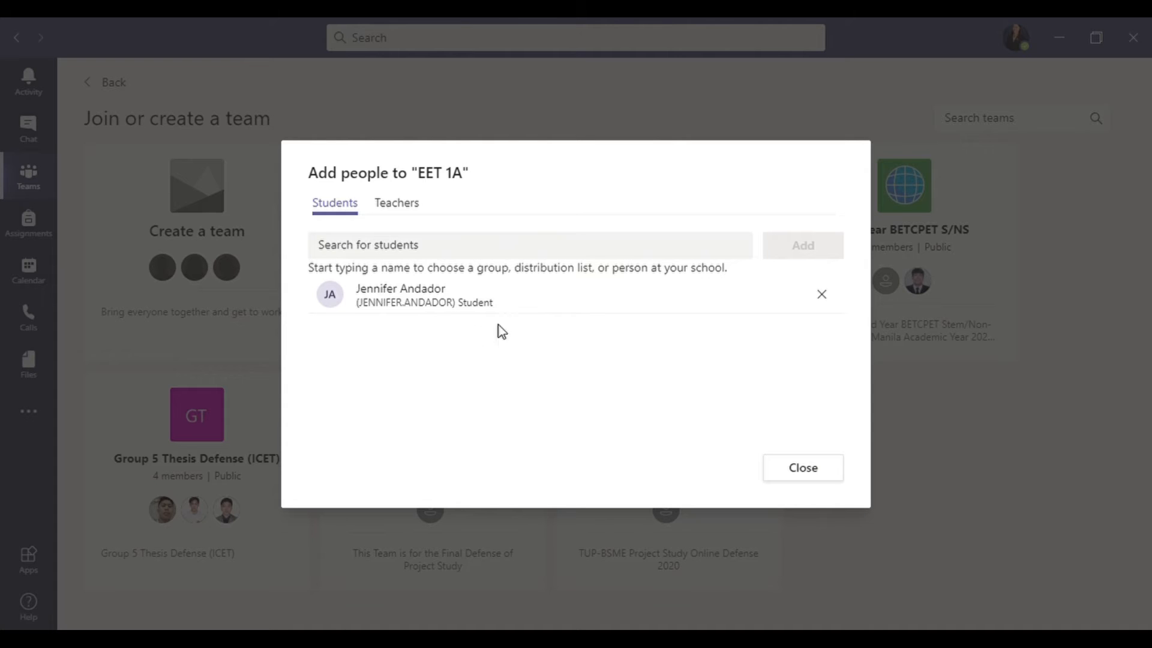
pyautogui.click(818, 474)
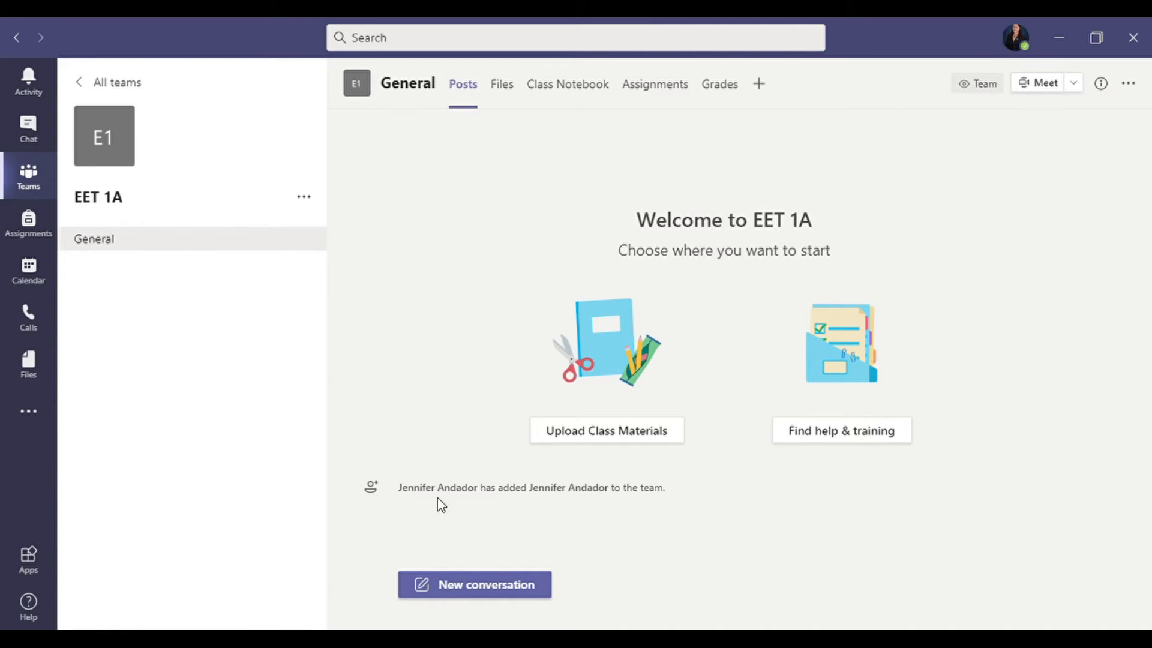
# Create a folder named "References" among the General channel's files.
pyautogui.click(507, 91)
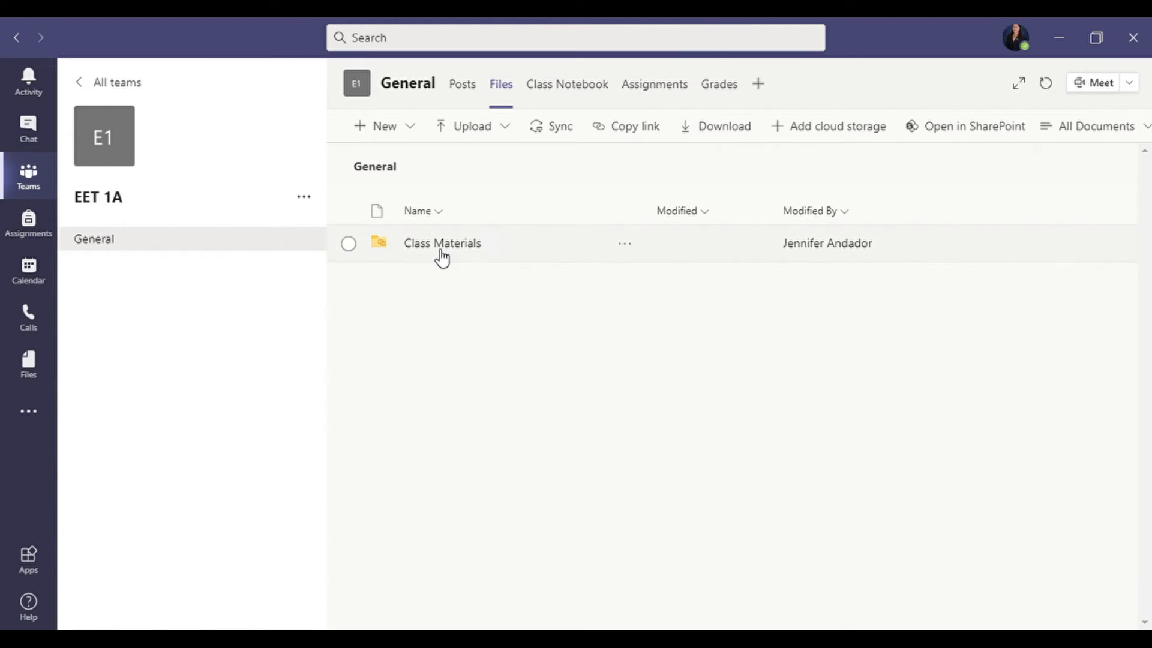
pyautogui.click(381, 138)
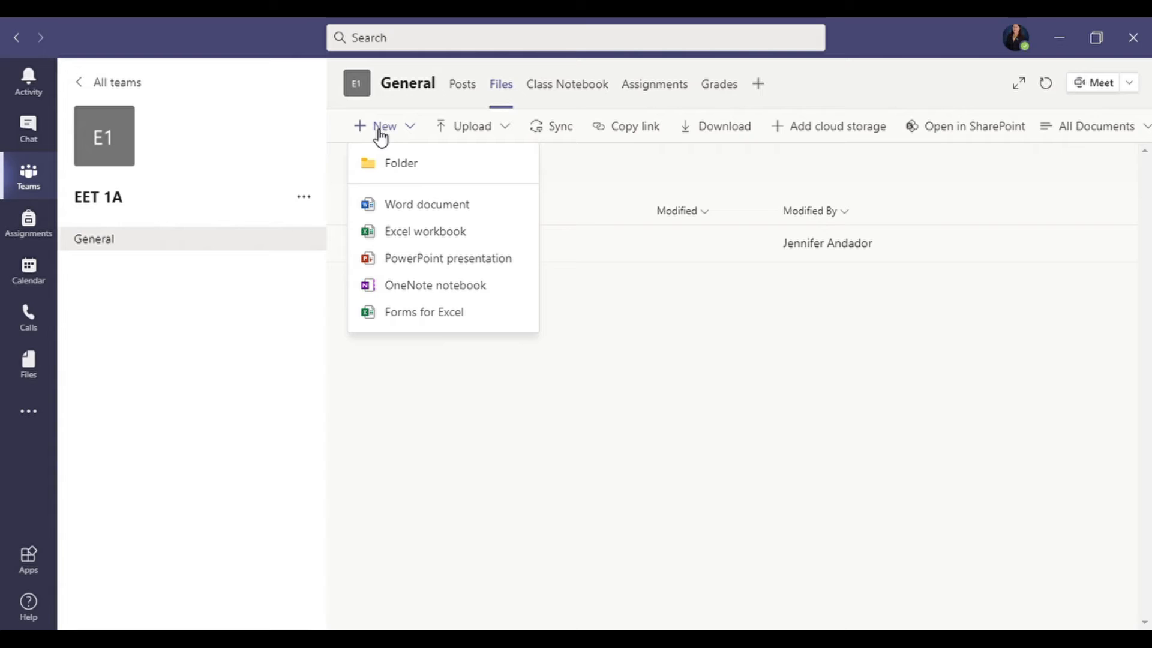
pyautogui.click(393, 163)
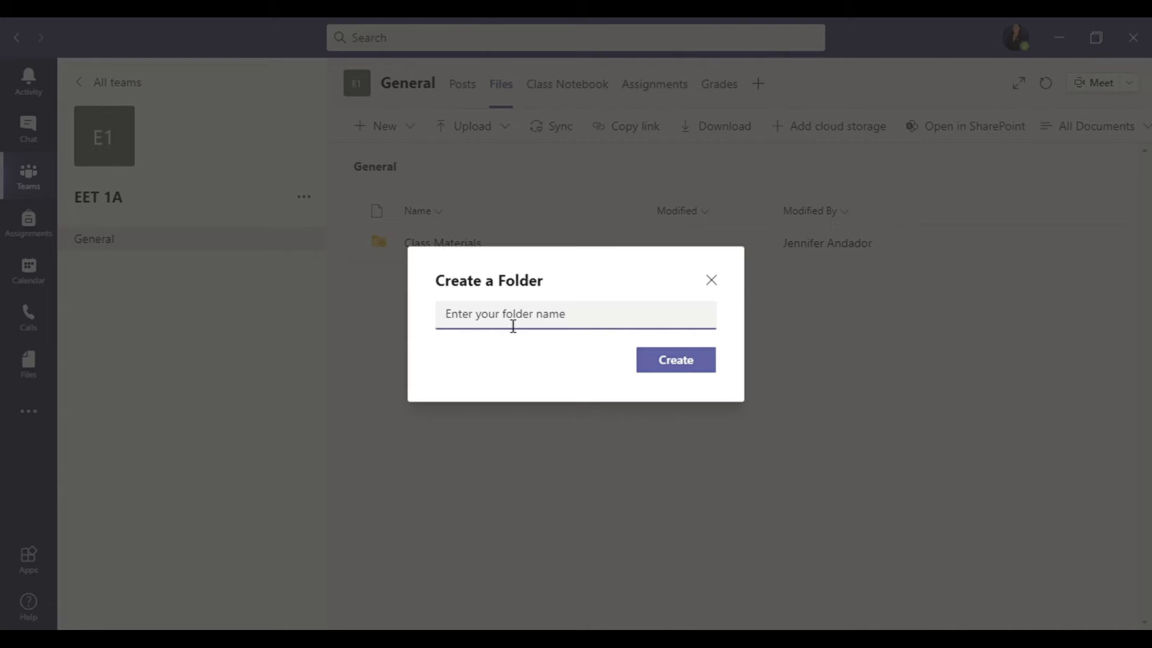
pyautogui.write('References')
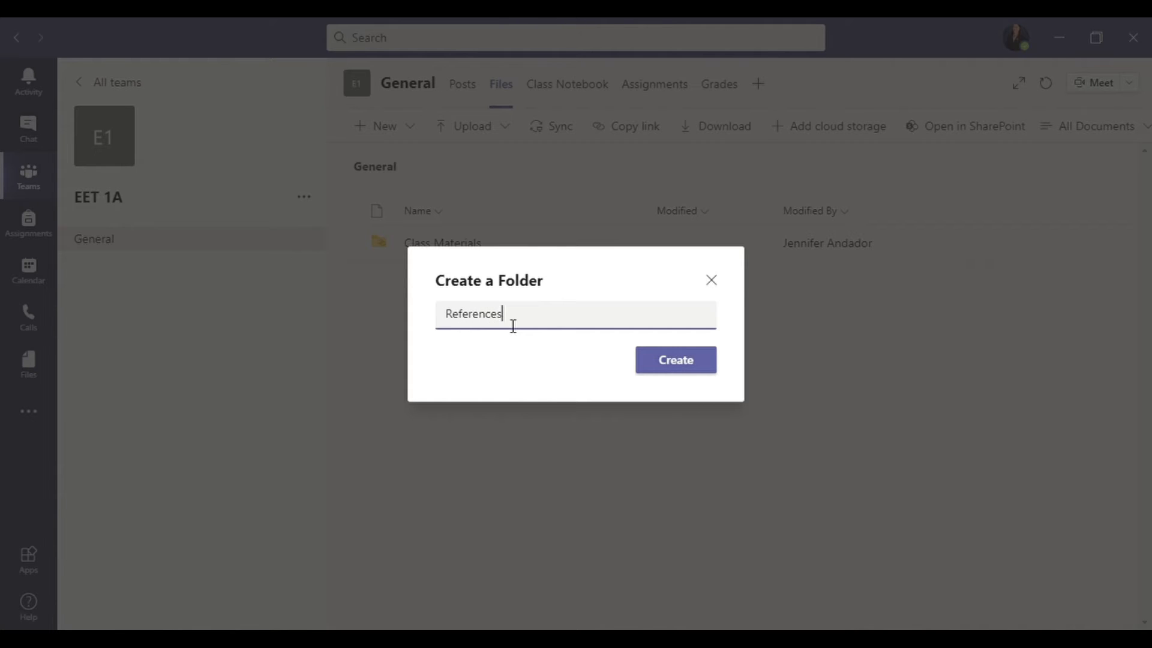
pyautogui.click(693, 367)
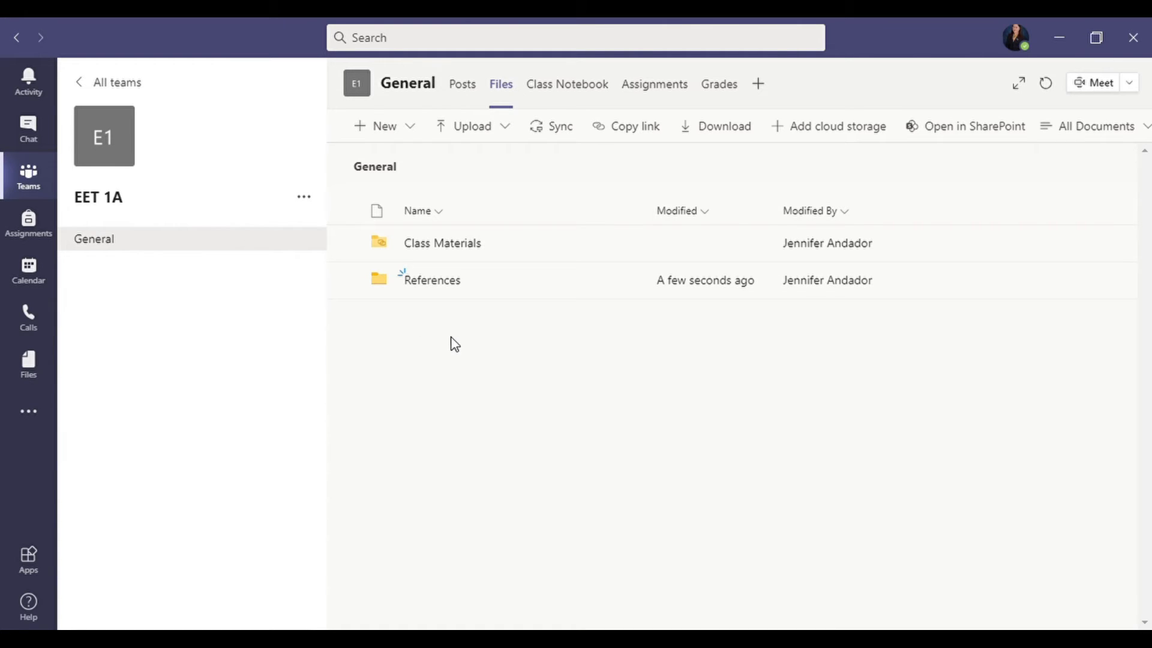
# Open the References folder and start a file upload into it.
pyautogui.click(433, 282)
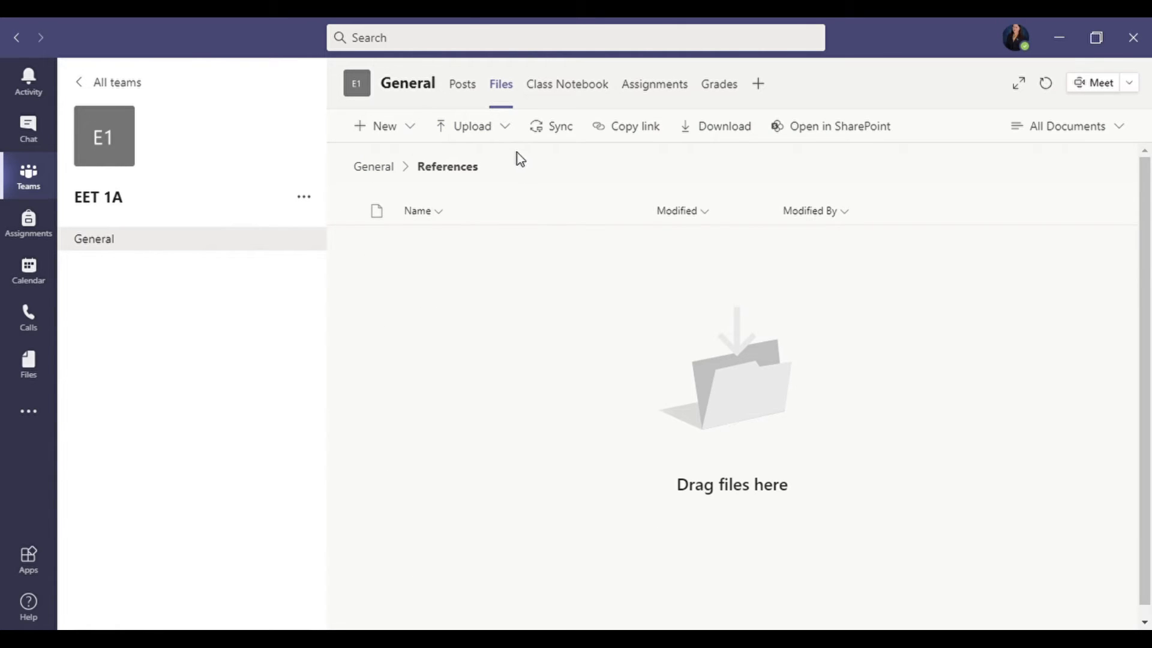
pyautogui.click(506, 131)
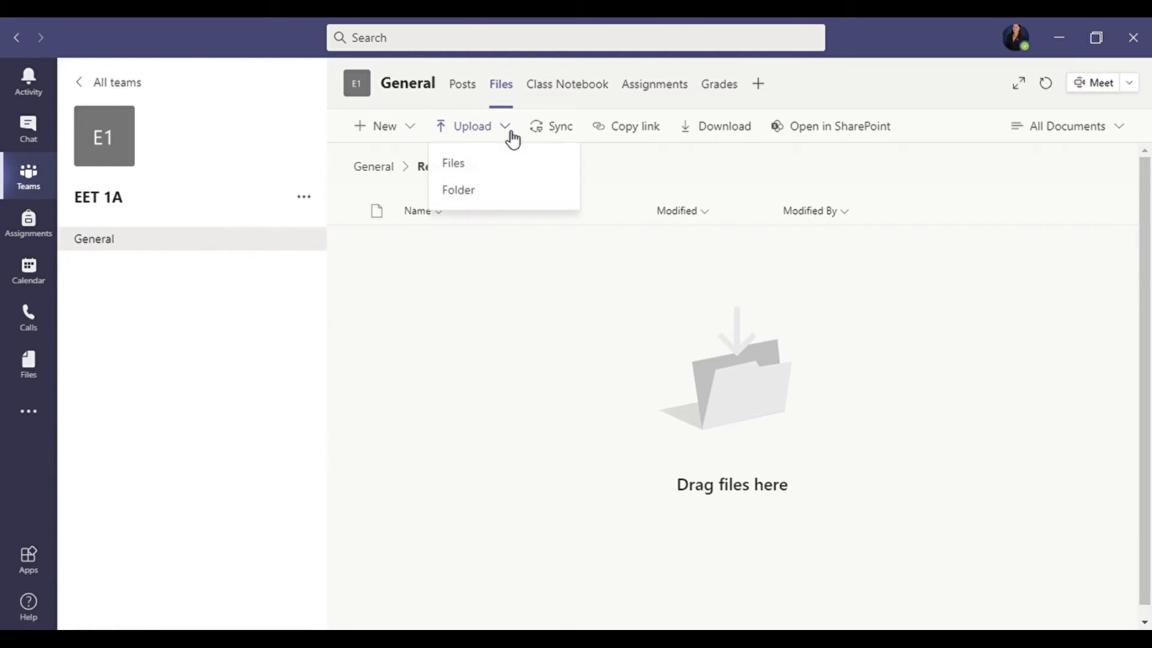
pyautogui.click(471, 174)
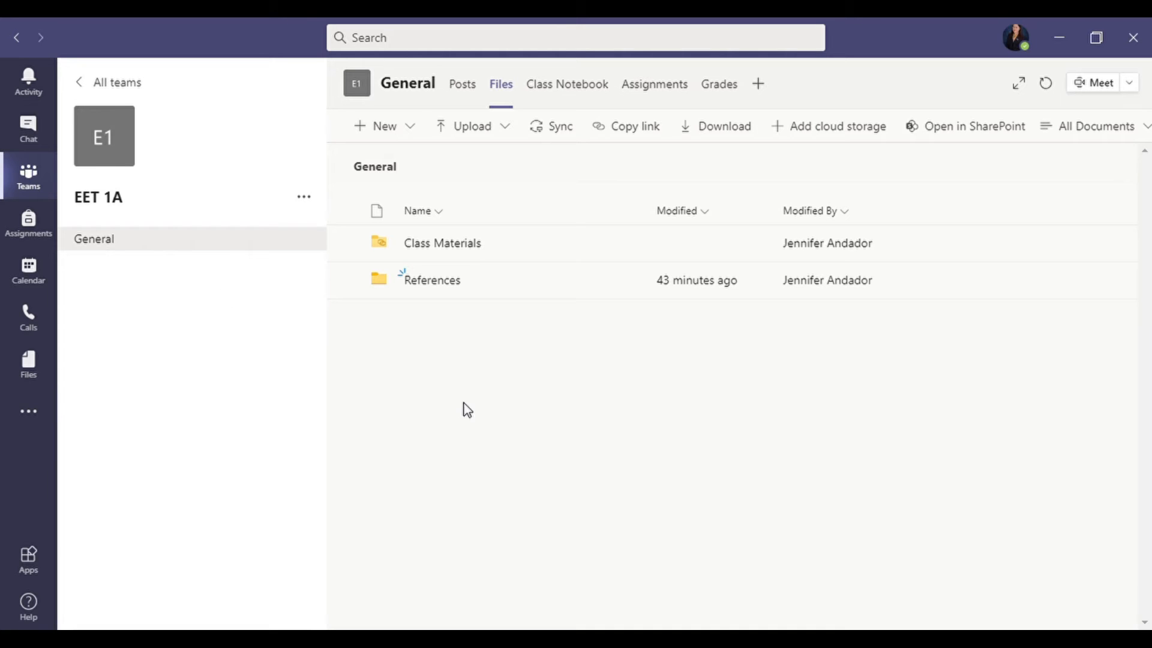
# Upload the file "Day 1 - Orientation.pptx" into the Class Materials folder.
pyautogui.click(442, 245)
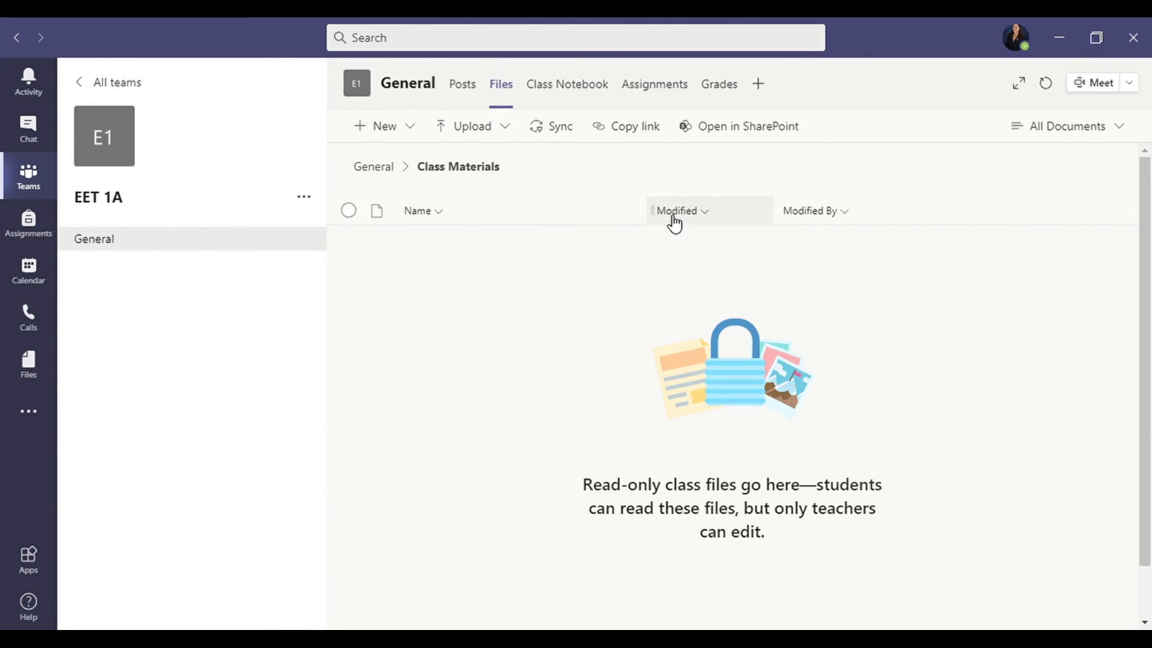
pyautogui.click(507, 127)
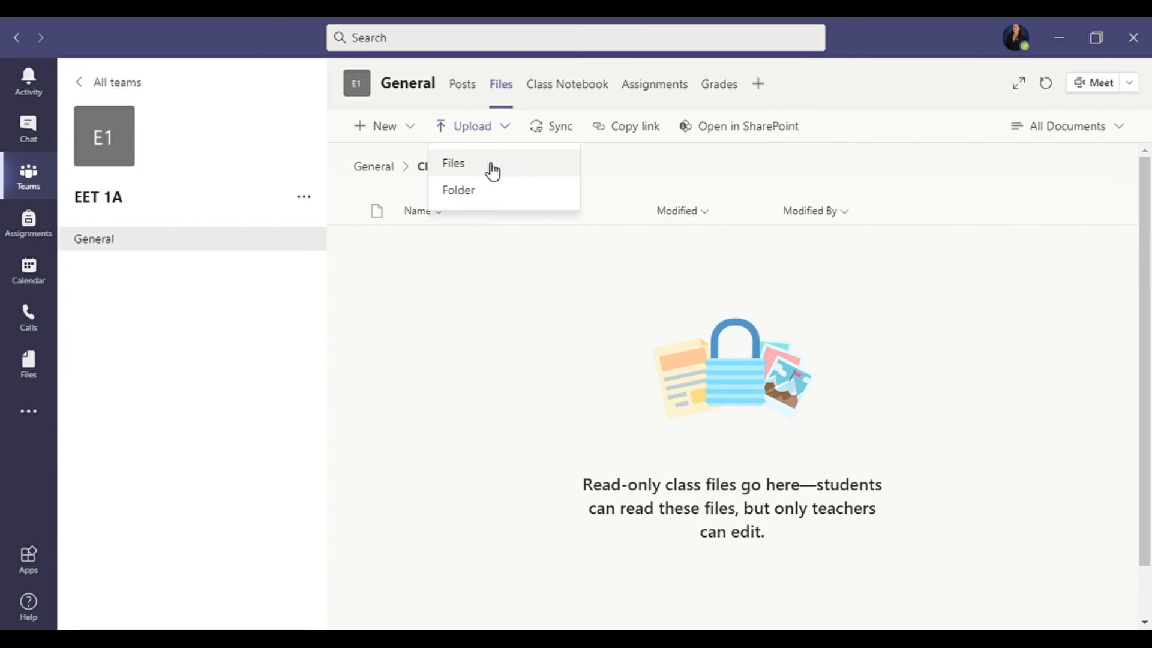
pyautogui.click(520, 171)
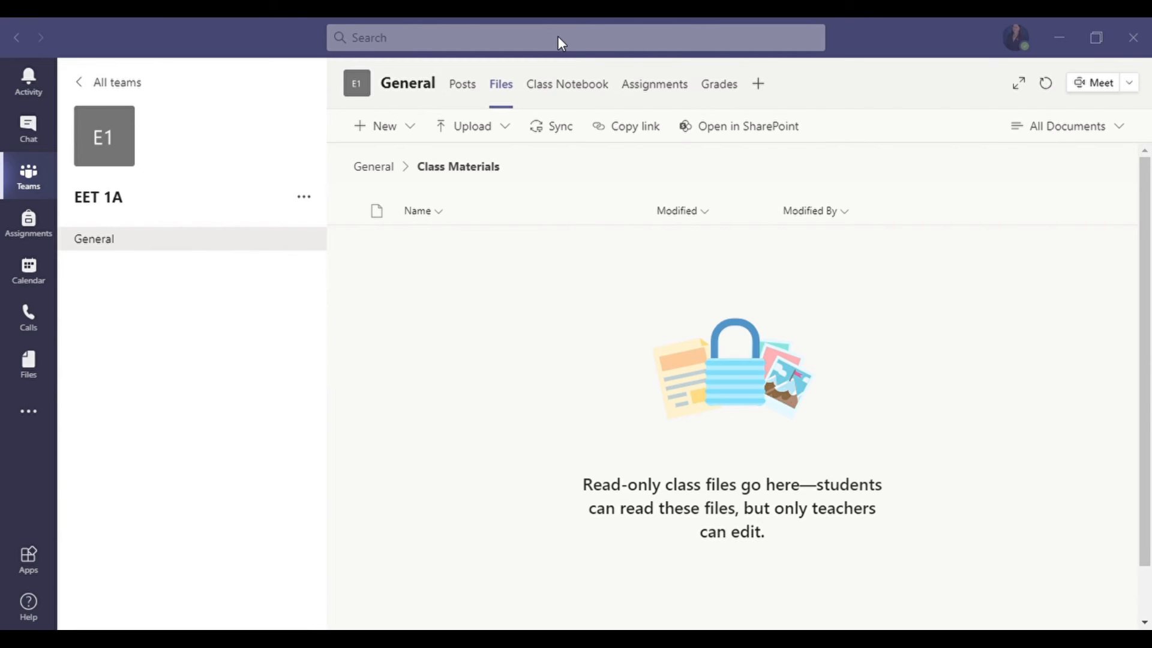
pyautogui.click(504, 127)
pyautogui.click(477, 172)
pyautogui.click(424, 393)
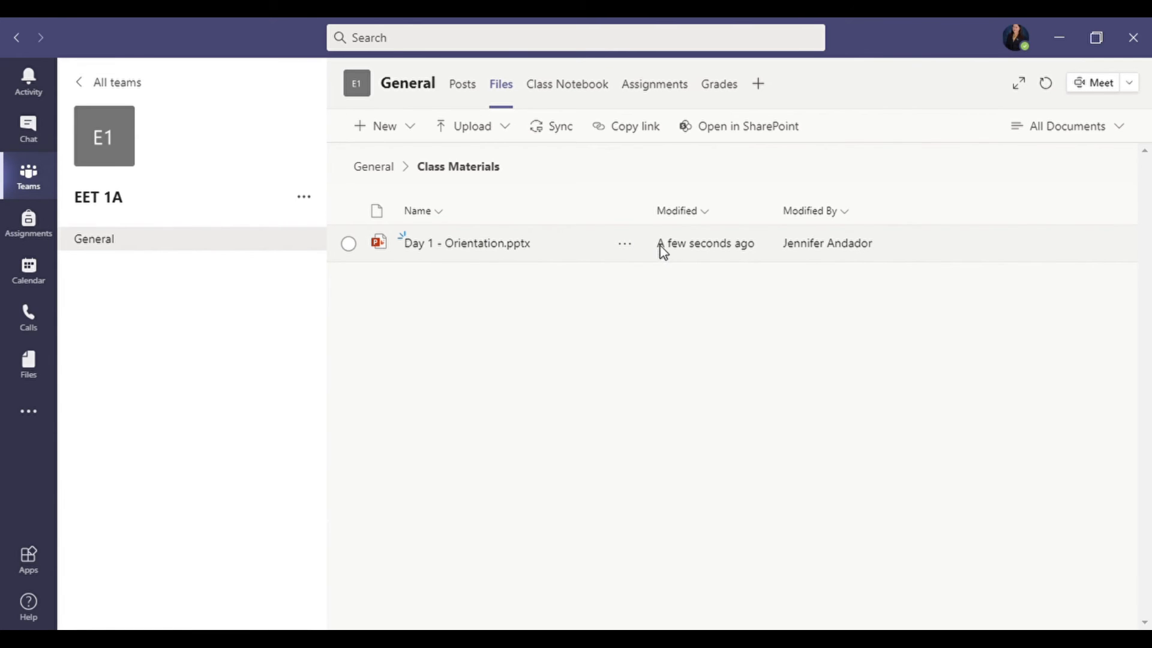
# Open the presentation "Day 1 - Orientation.pptx" from the Class Materials folder.
pyautogui.click(496, 248)
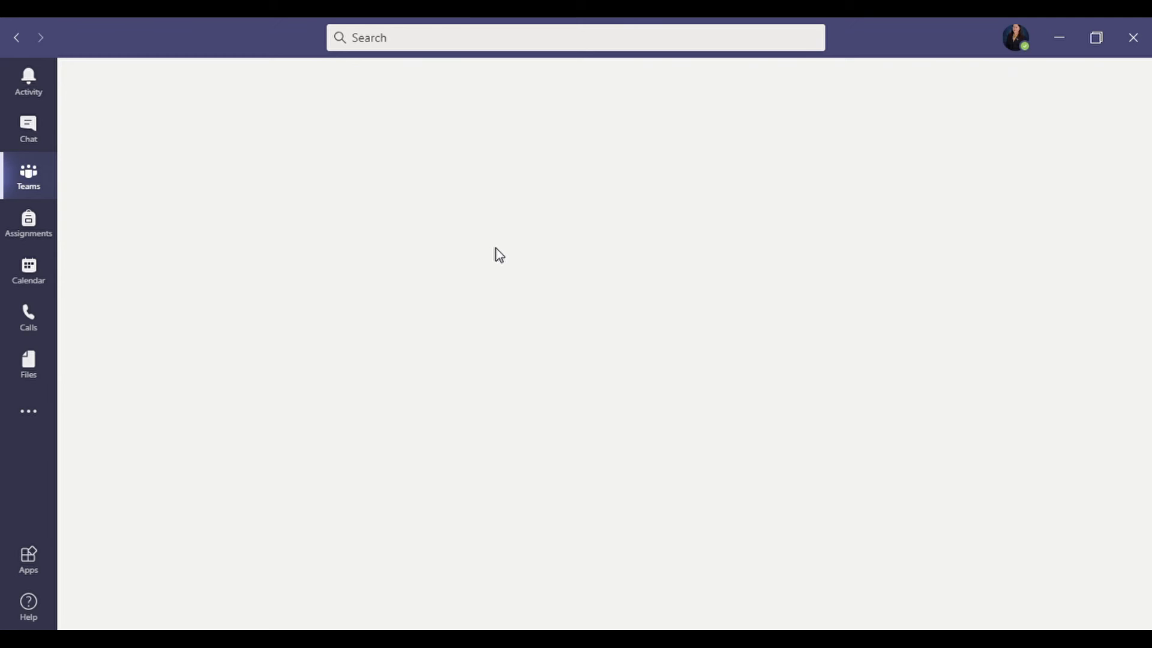